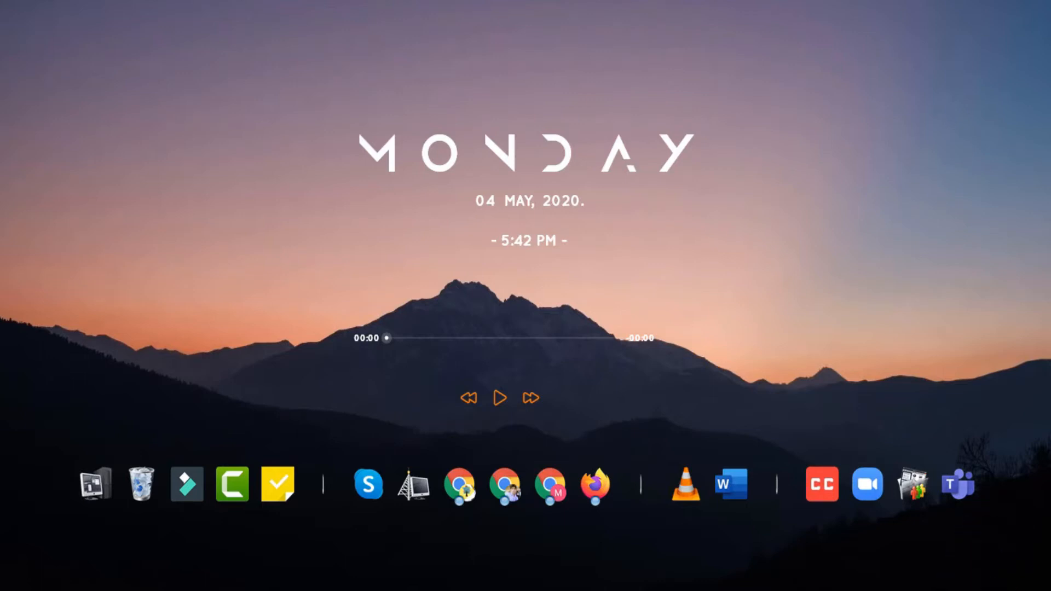
Switch to Firefox and open YouTube from the Google apps on the Google home page.
click(701, 590)
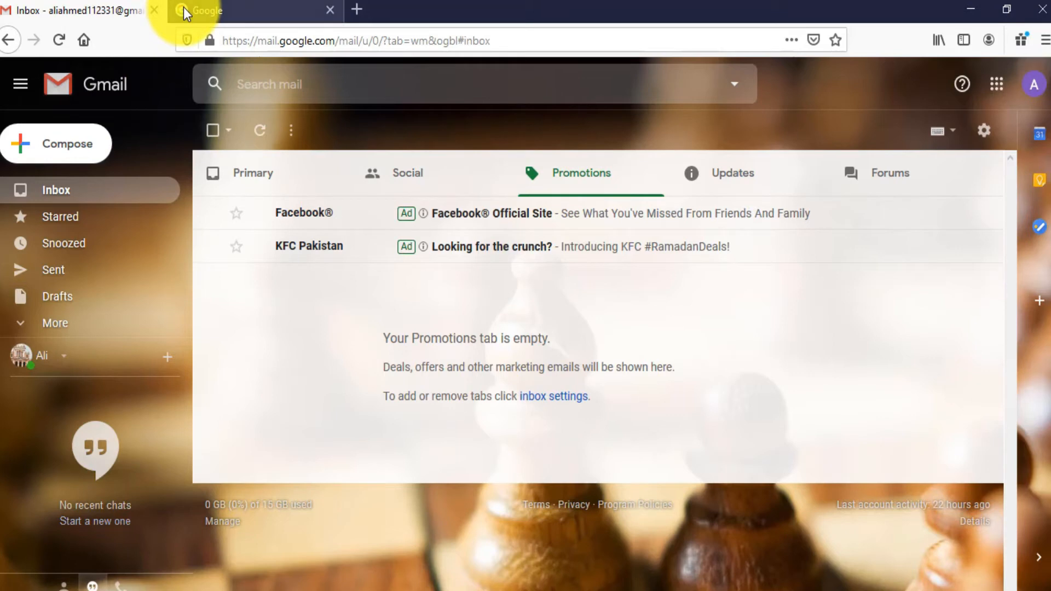
click(268, 14)
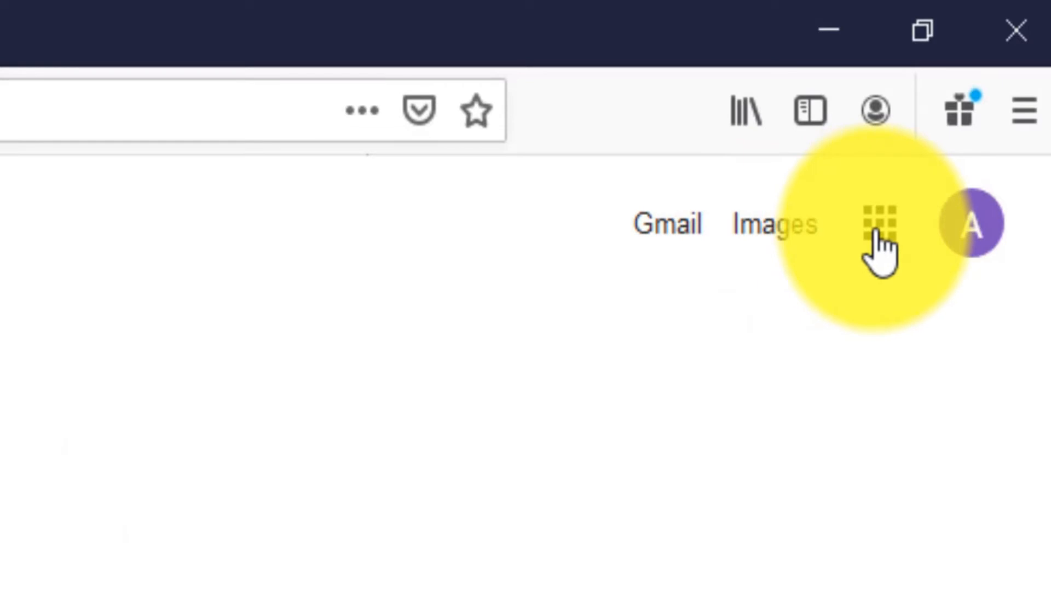
click(878, 230)
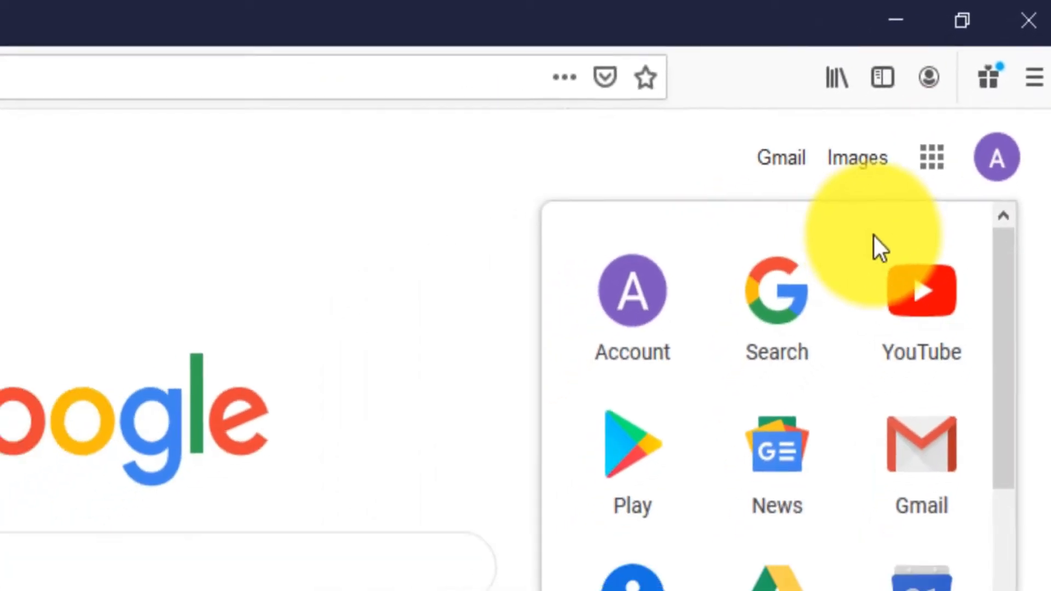
click(932, 298)
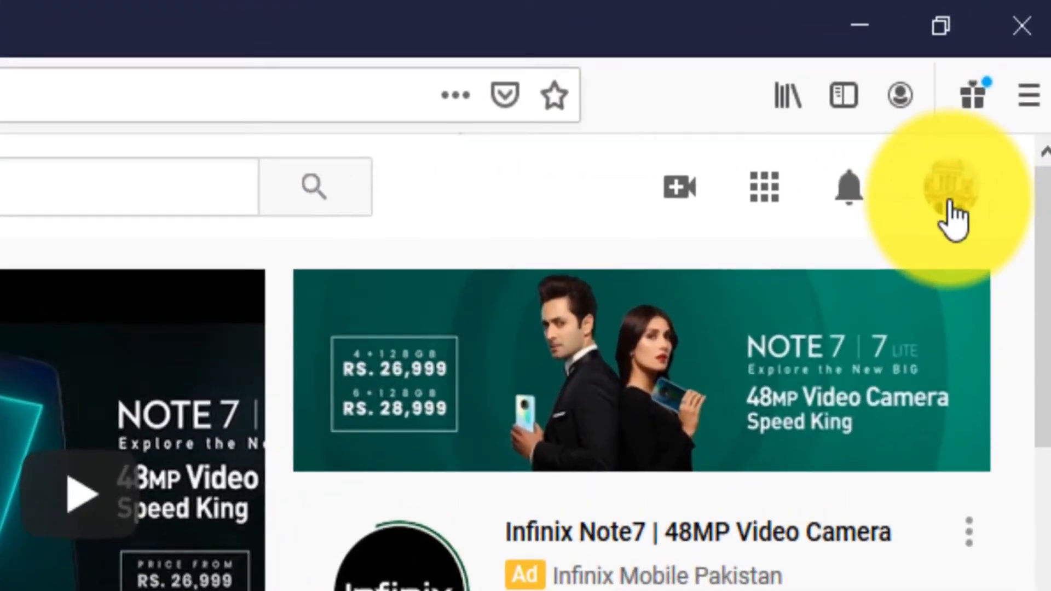
Start creating a YouTube channel for the signed-in account and choose the custom name option.
click(952, 217)
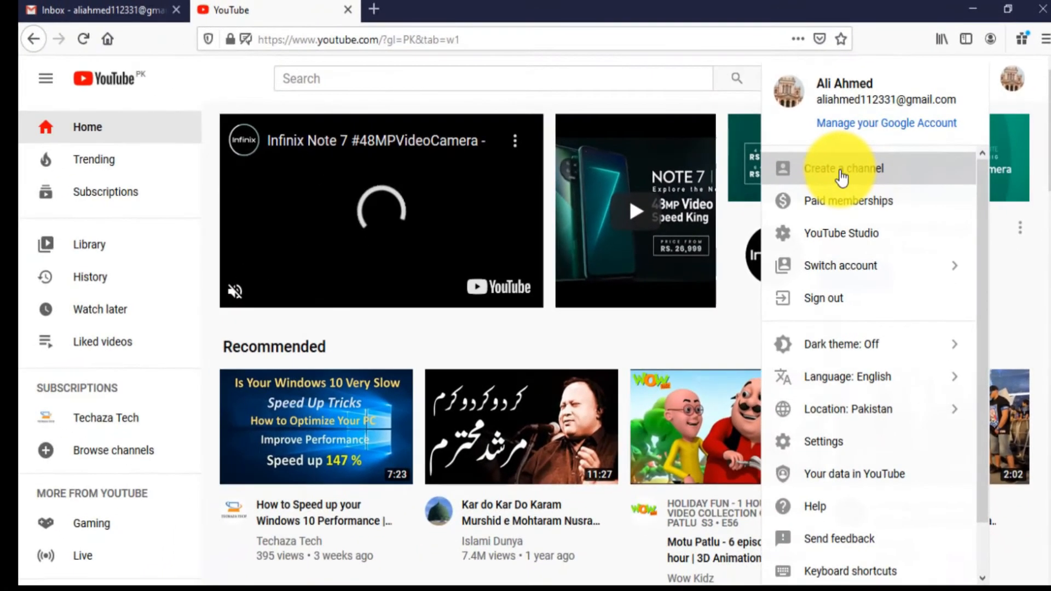
click(756, 250)
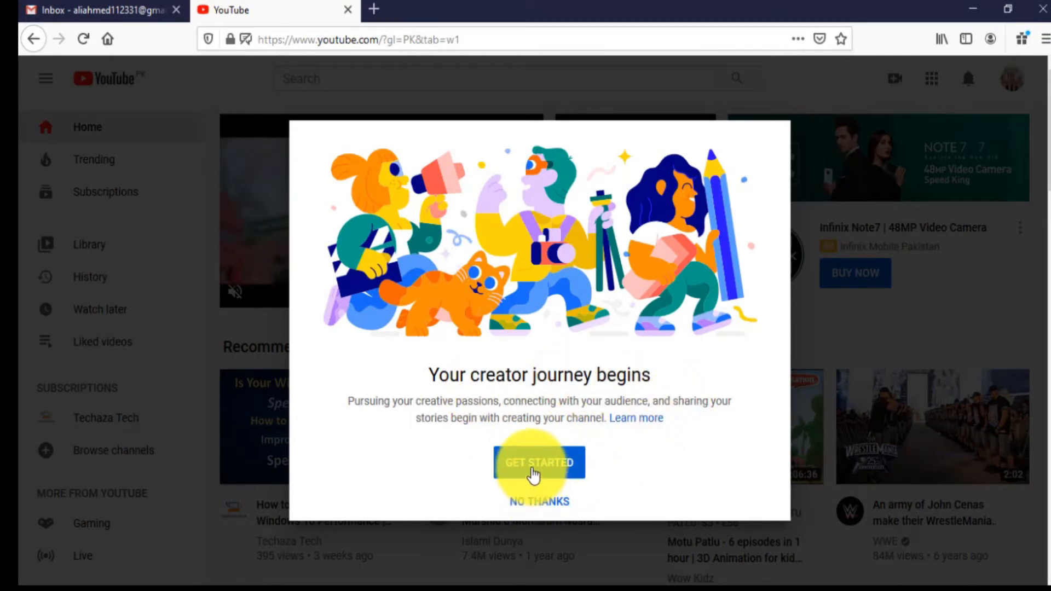
click(534, 475)
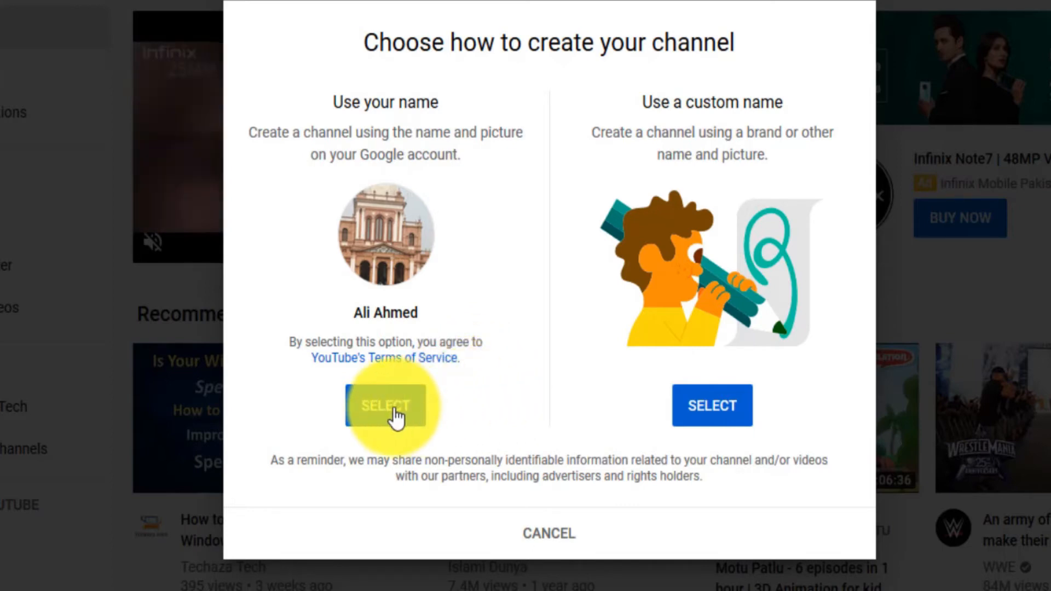
click(713, 406)
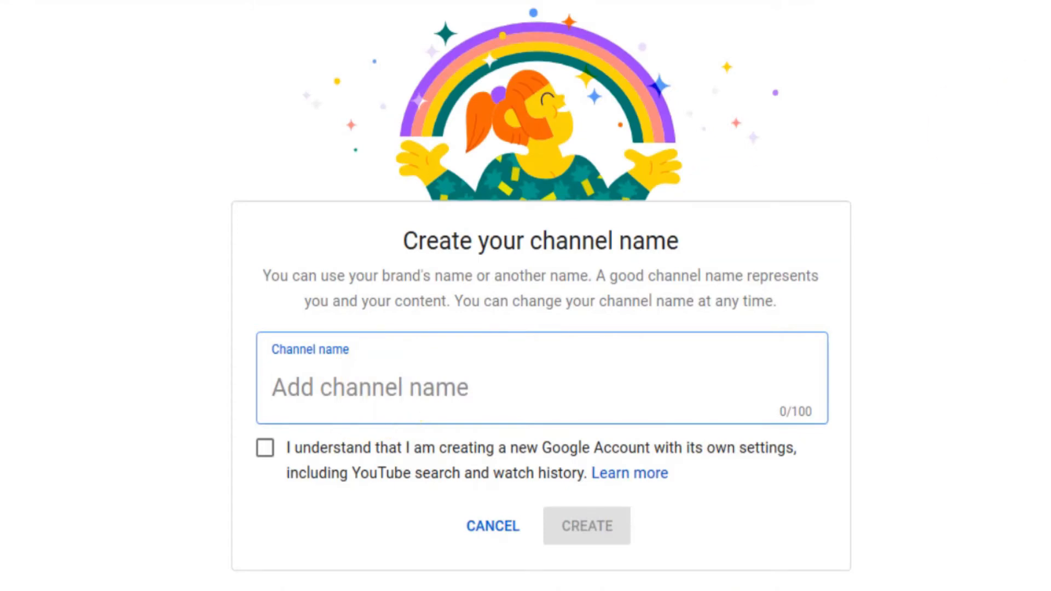
Name the channel Unique Thinkers, accept the new Google Account acknowledgement and create the channel.
scroll(541, 296, down, 2)
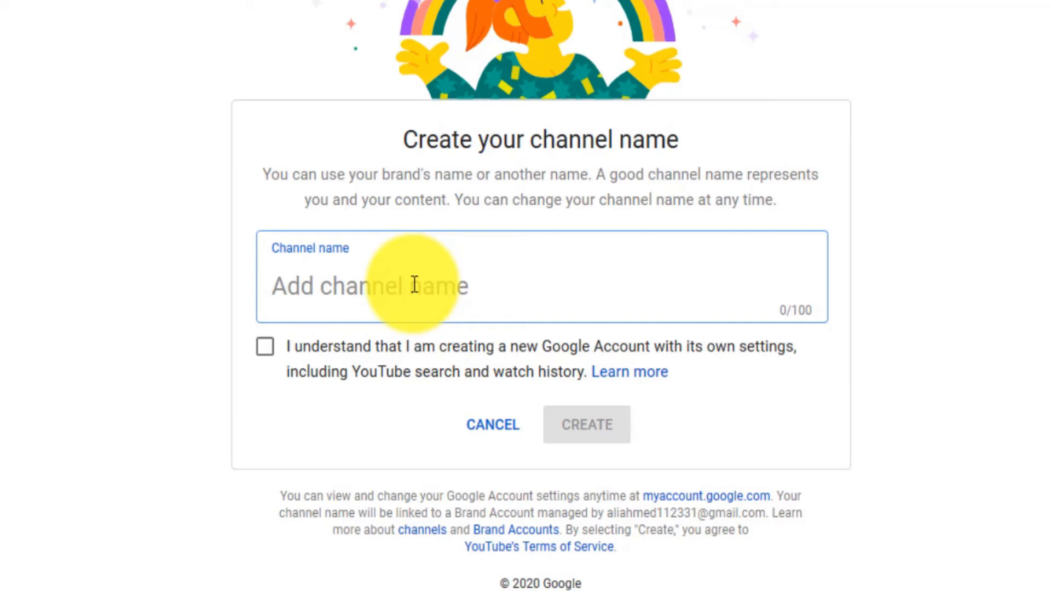
text(Uniqu)
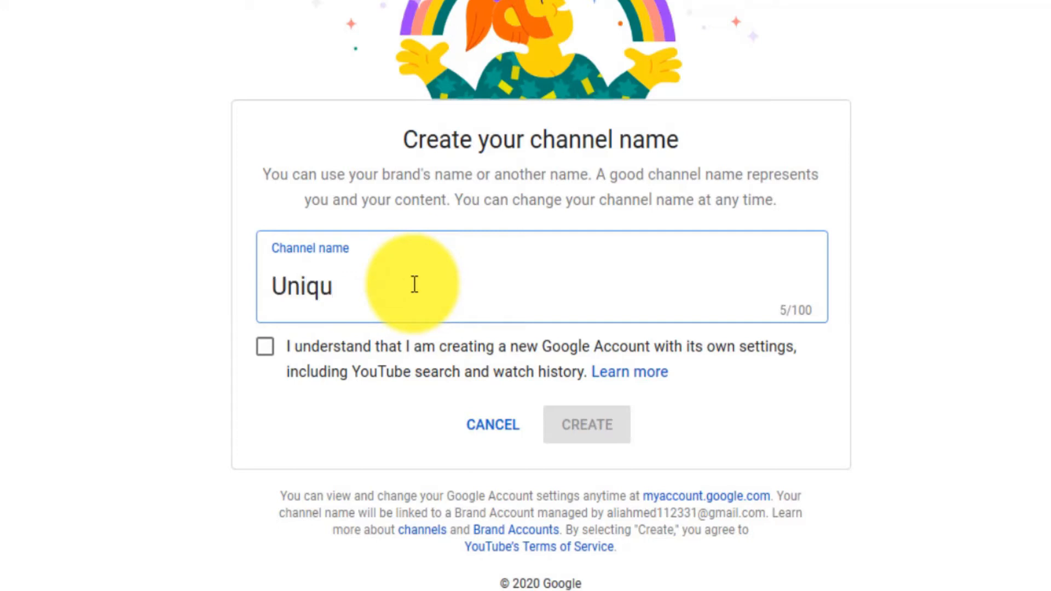
text(e Thinkers)
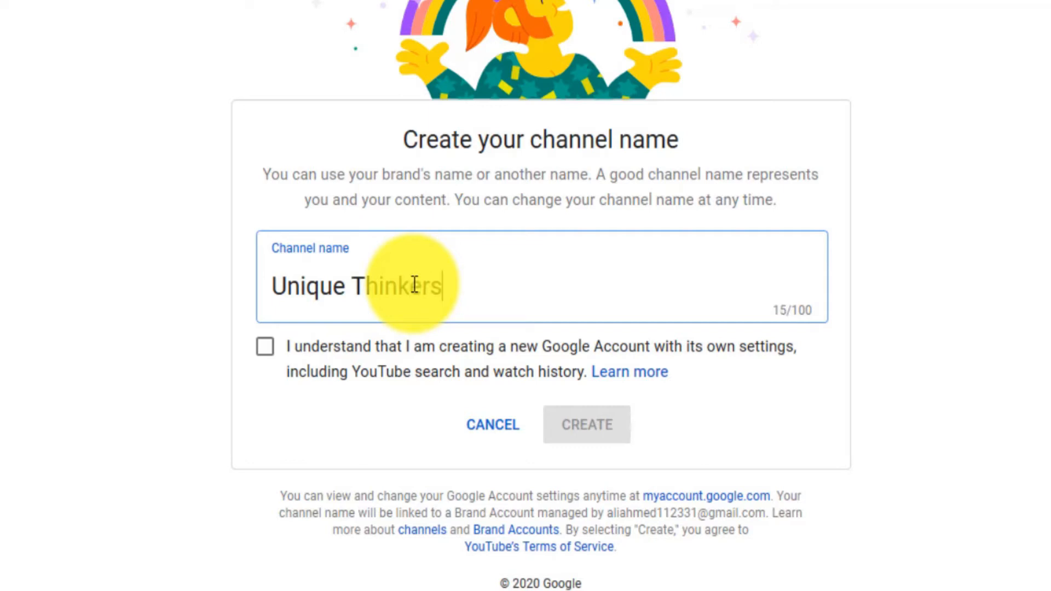
click(267, 349)
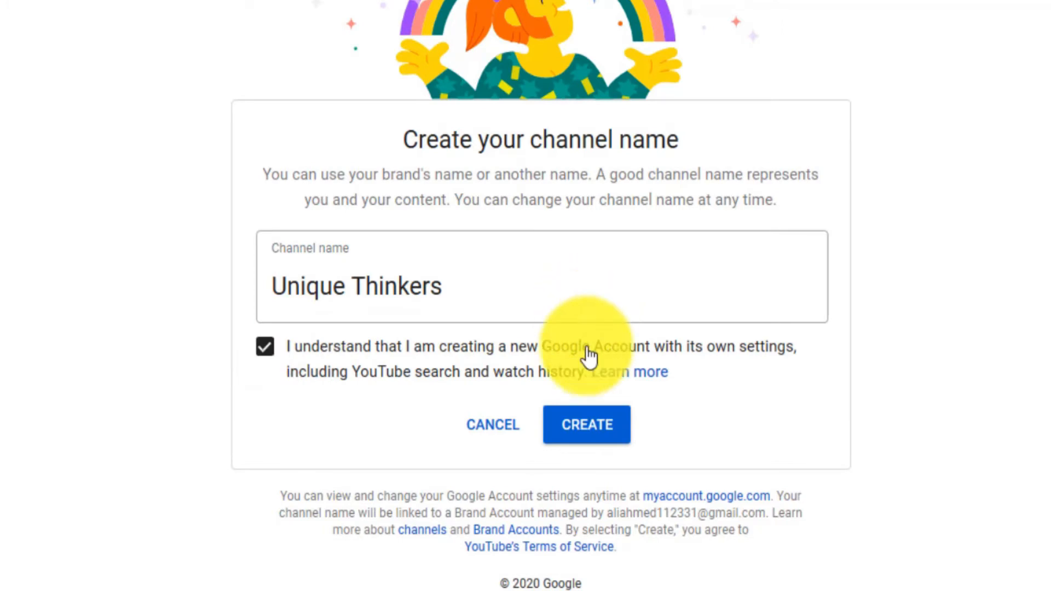
click(584, 436)
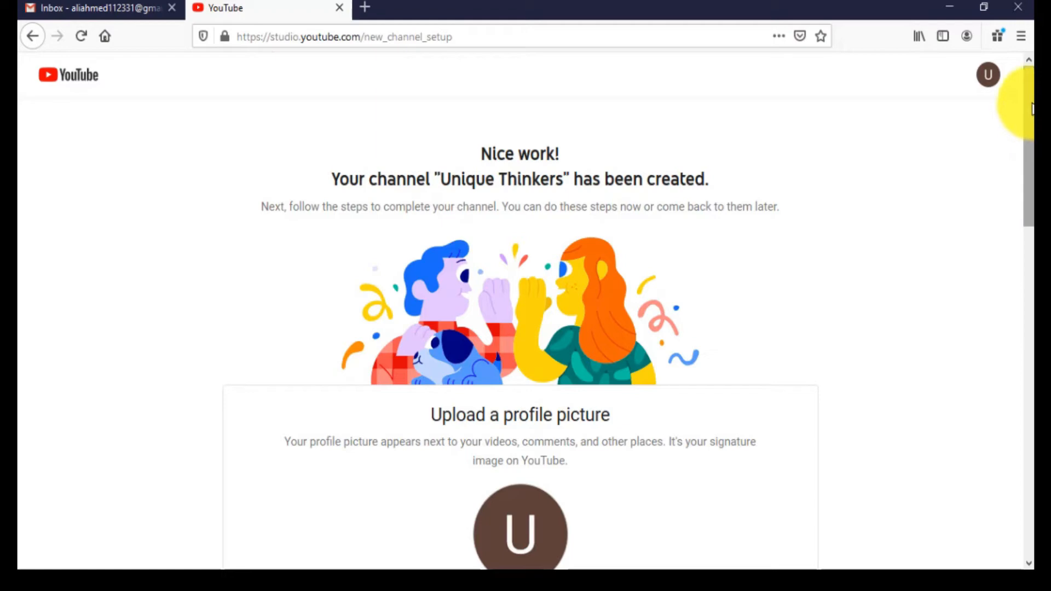
Enter the channel description "in this channel we provide eduacation and Motivational Video.".
drag(1031, 109, 1031, 178)
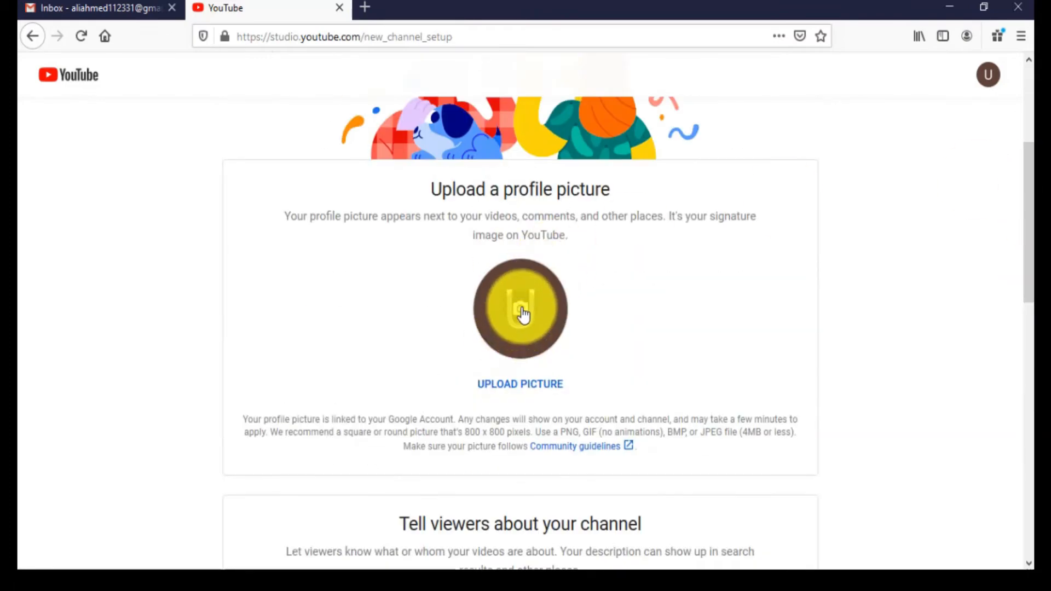
drag(1032, 172, 1032, 292)
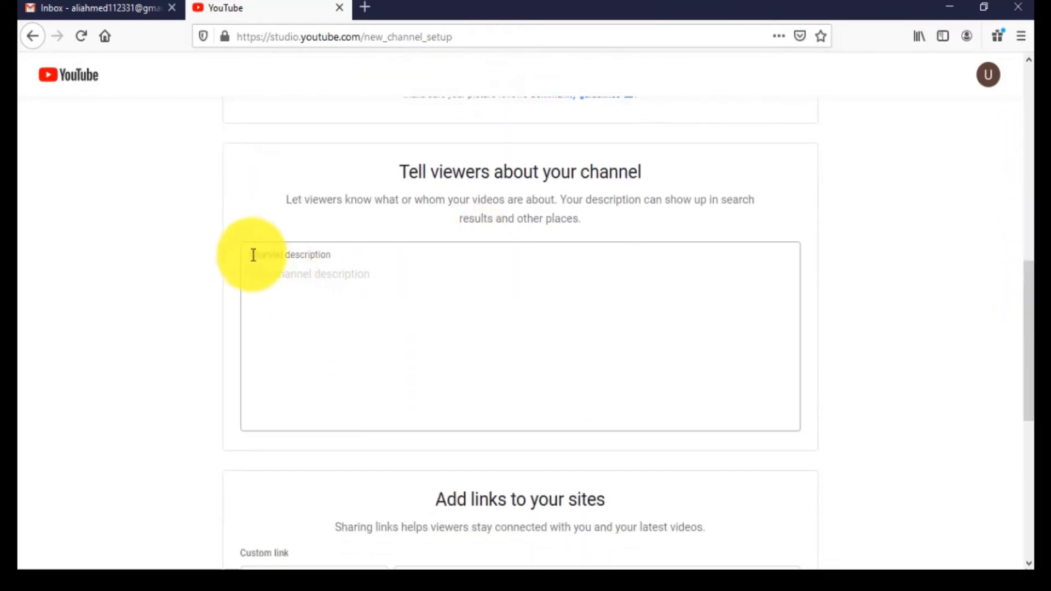
drag(251, 256, 347, 260)
click(346, 259)
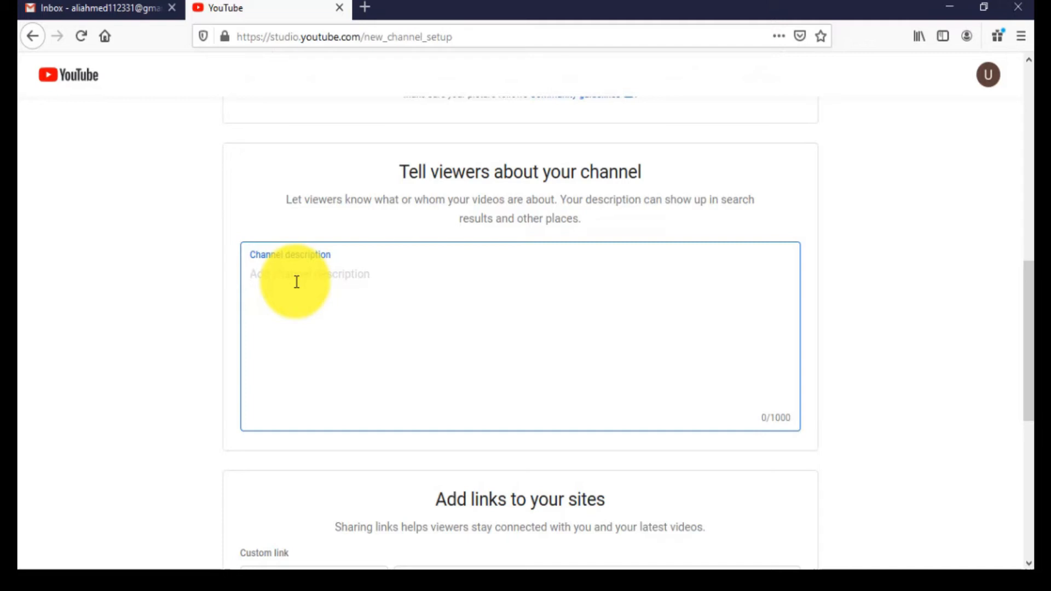
text(in this channel we provide ed)
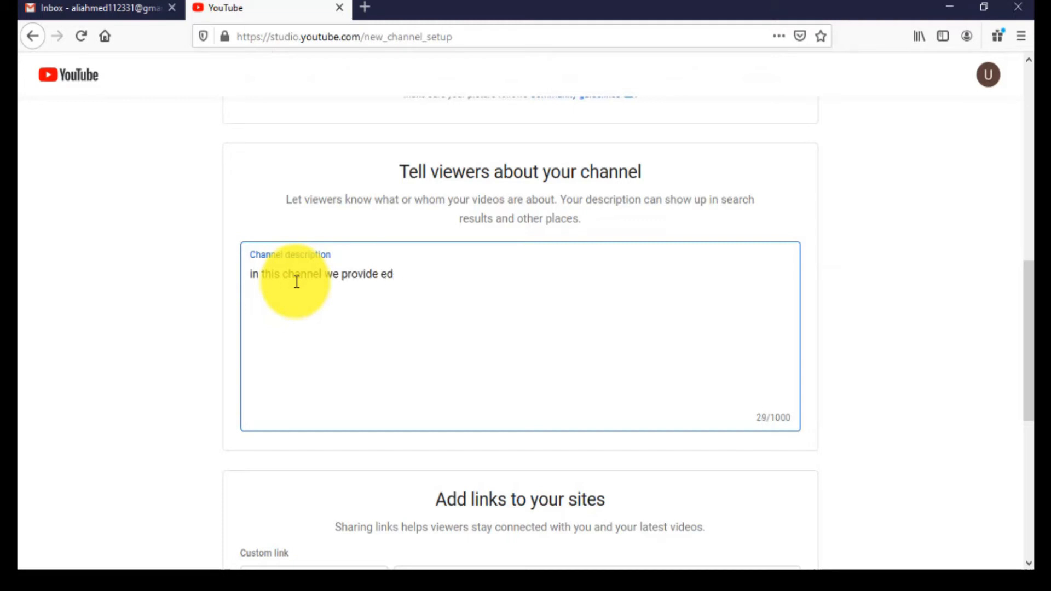
text(uacation and )
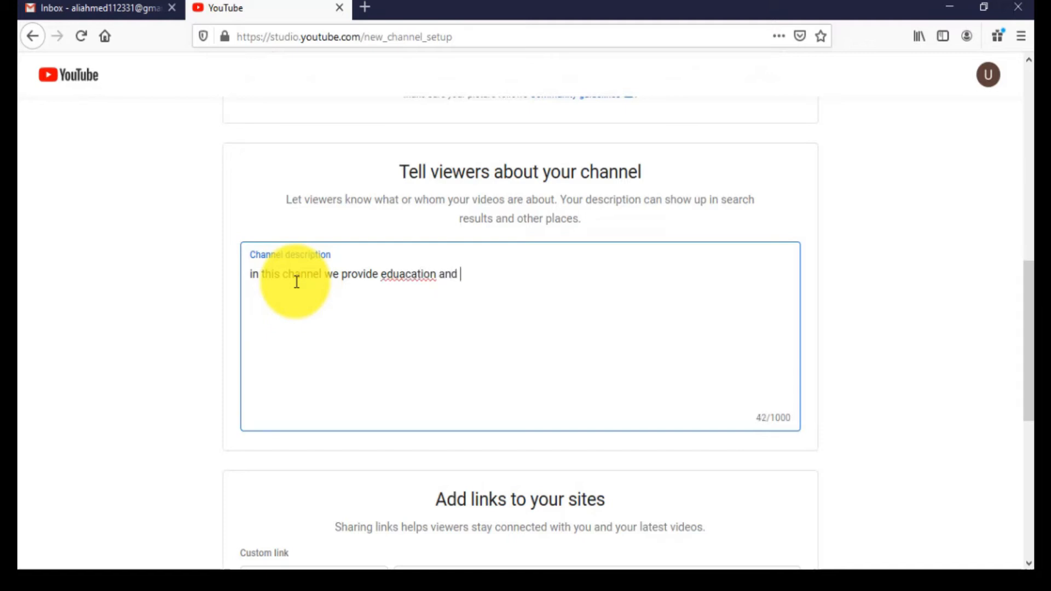
text(Motivational)
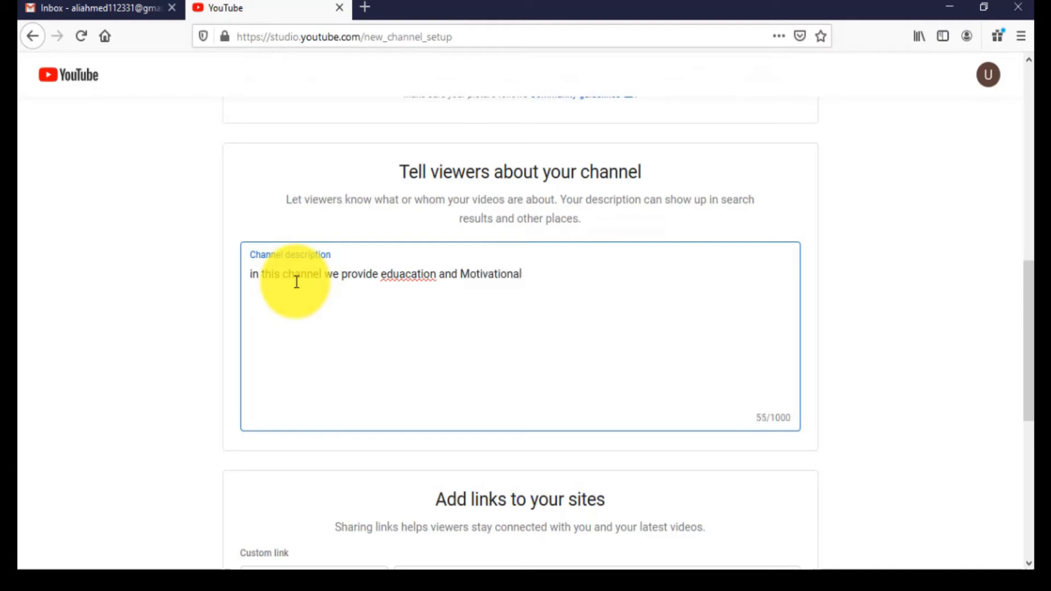
text( Video.)
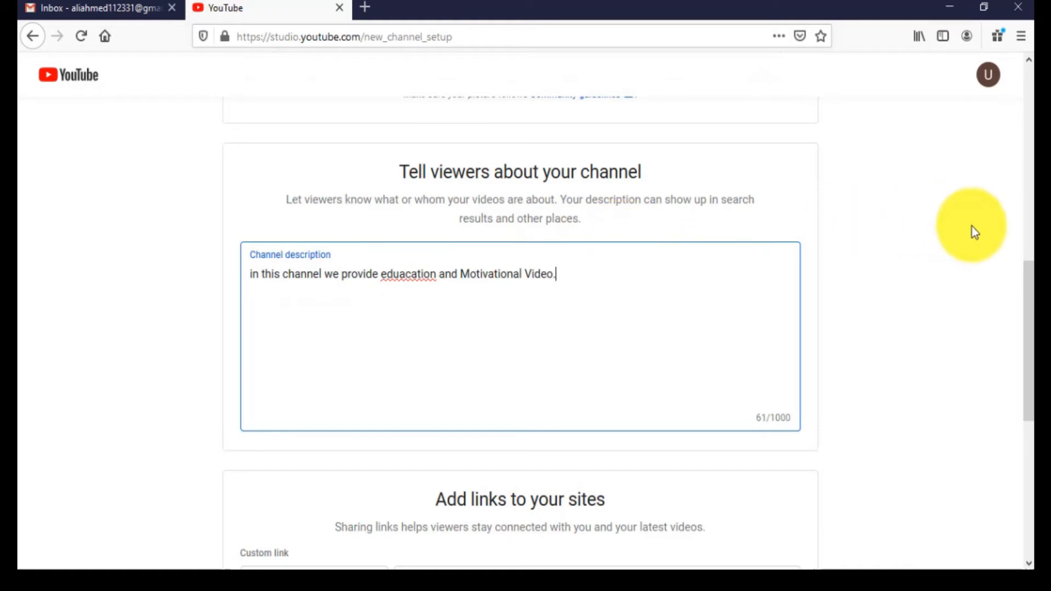
Examine the custom website link fields and the Facebook, Twitter and Instagram link fields of the channel setup.
drag(1029, 282, 1030, 312)
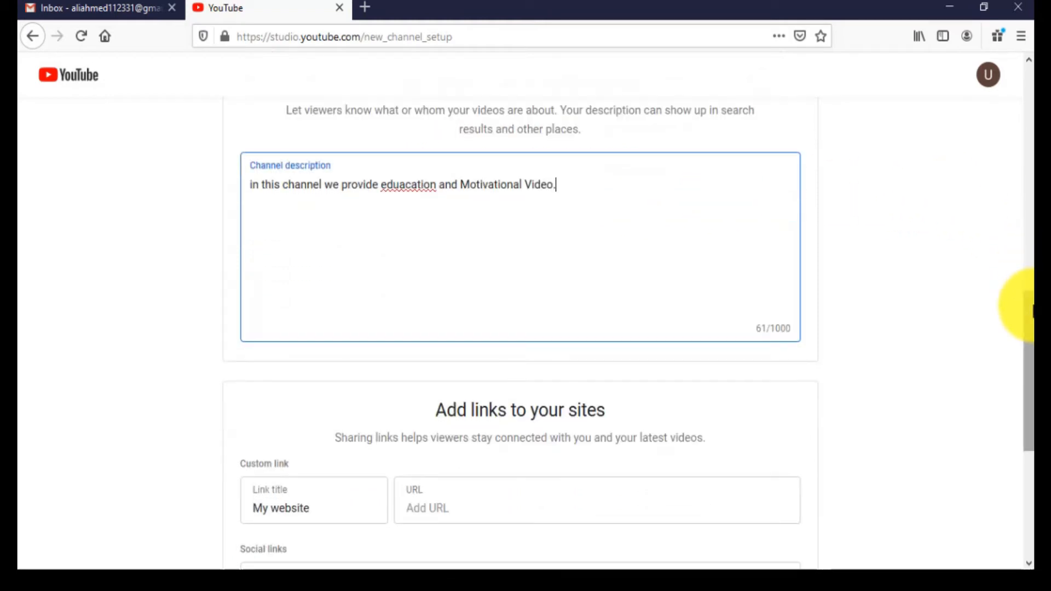
drag(1030, 307, 1021, 399)
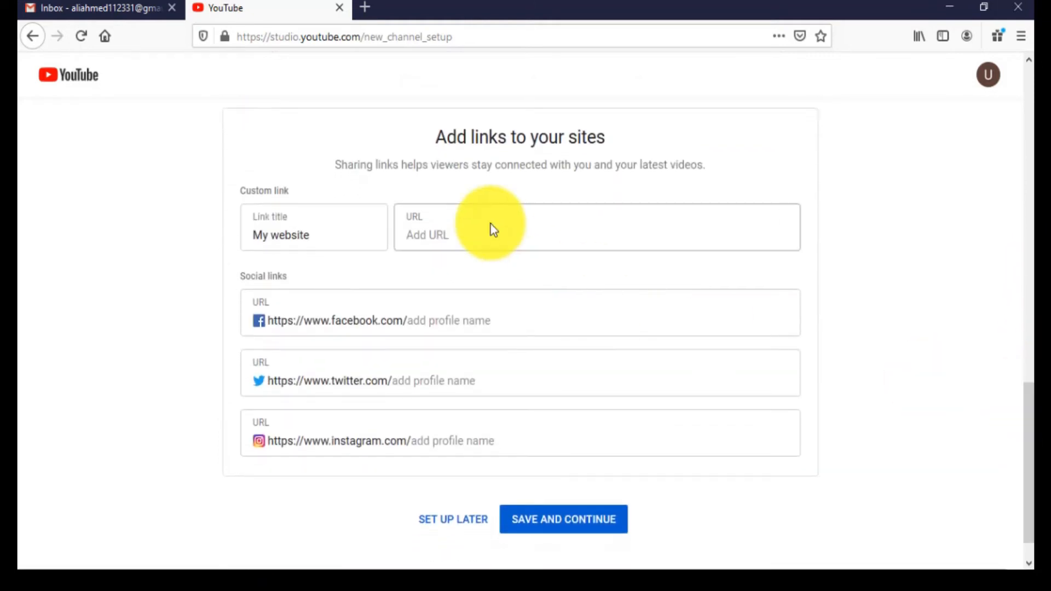
click(336, 242)
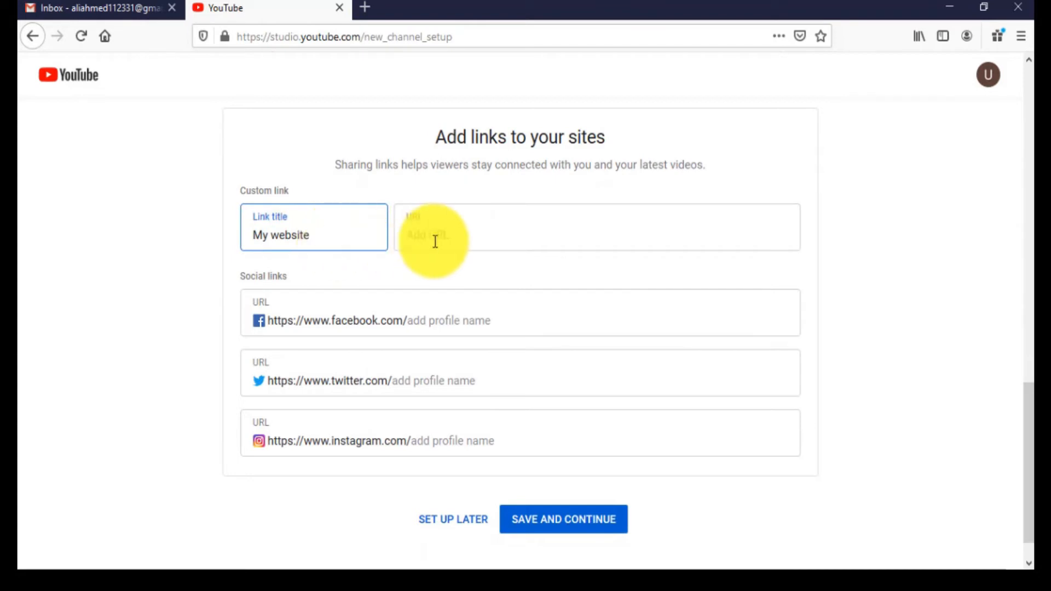
click(460, 240)
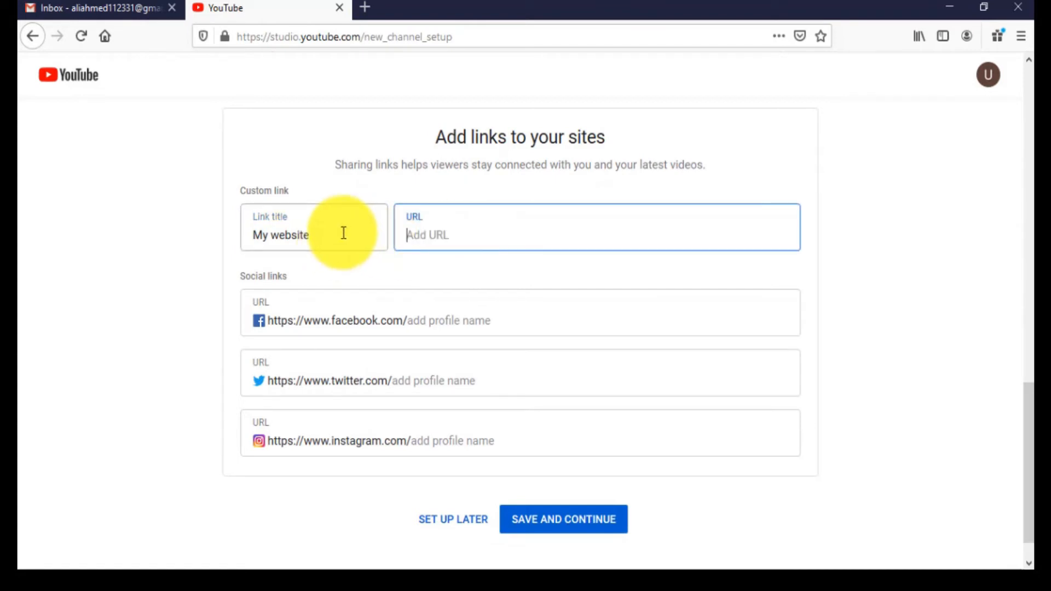
drag(328, 240, 241, 235)
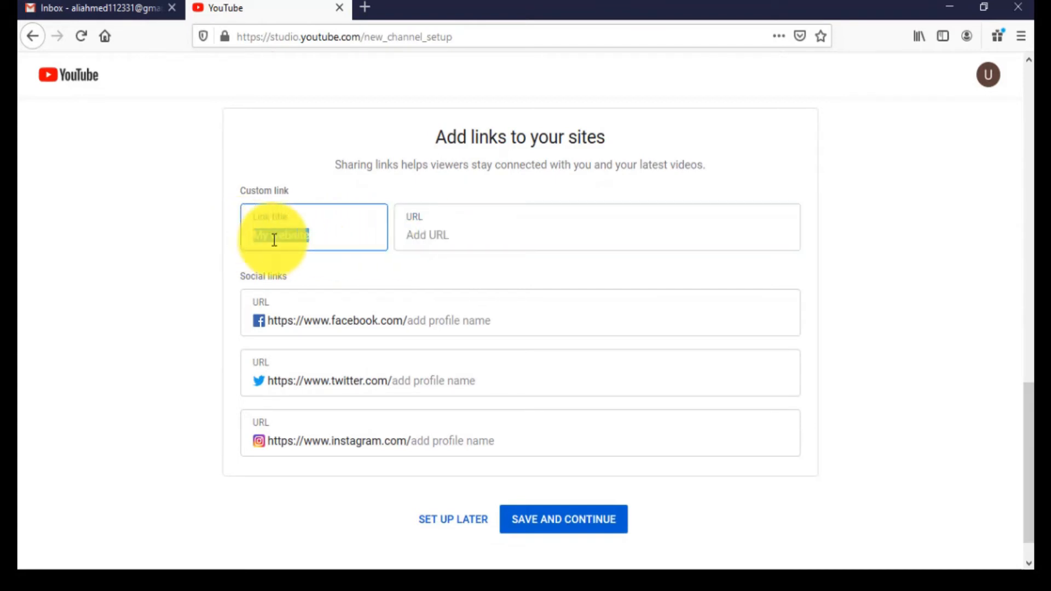
click(292, 241)
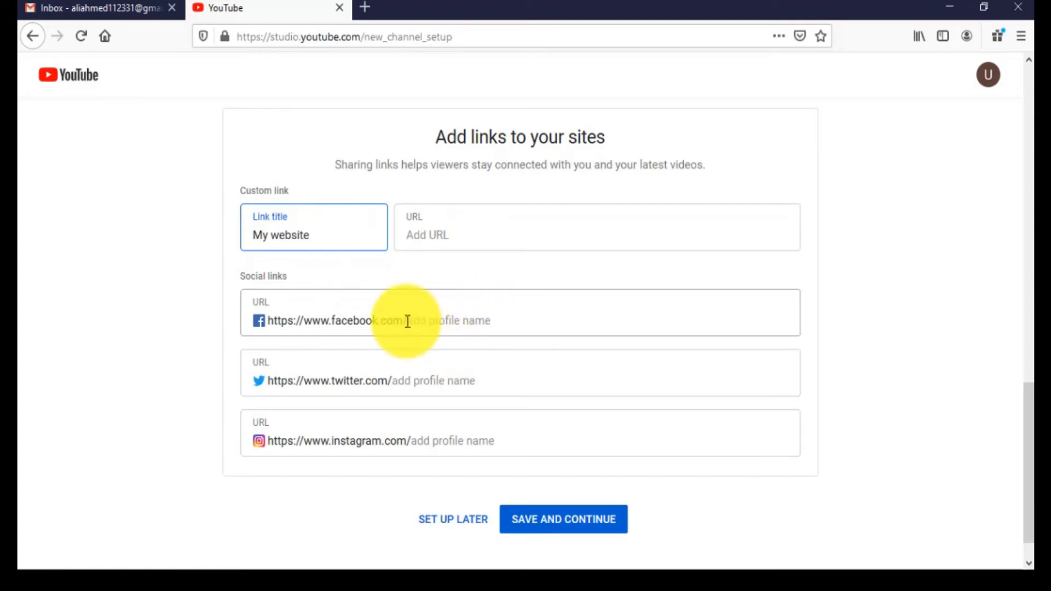
drag(407, 321, 499, 321)
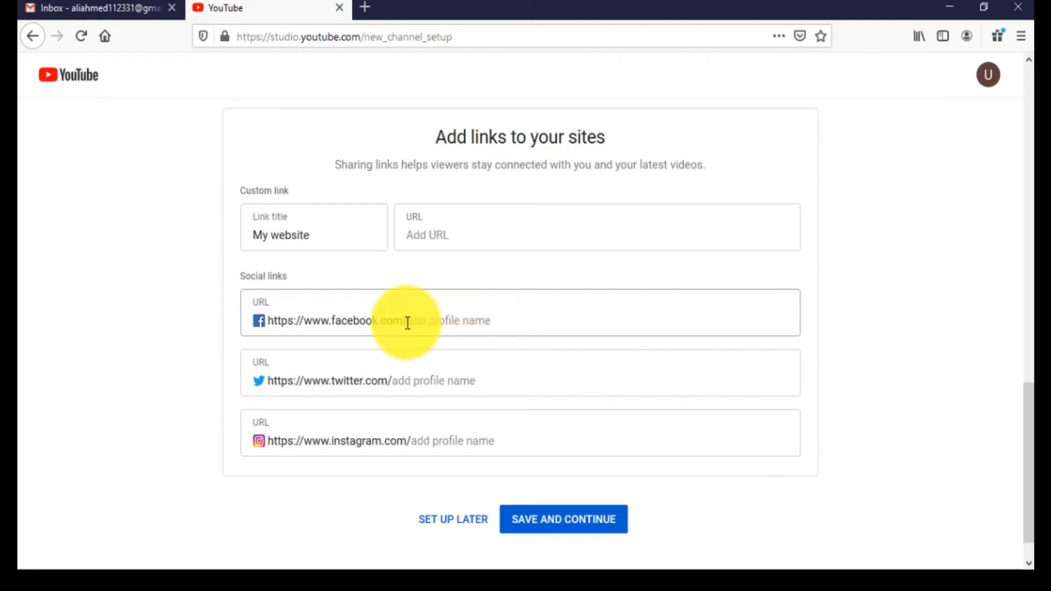
drag(409, 319, 261, 319)
click(432, 317)
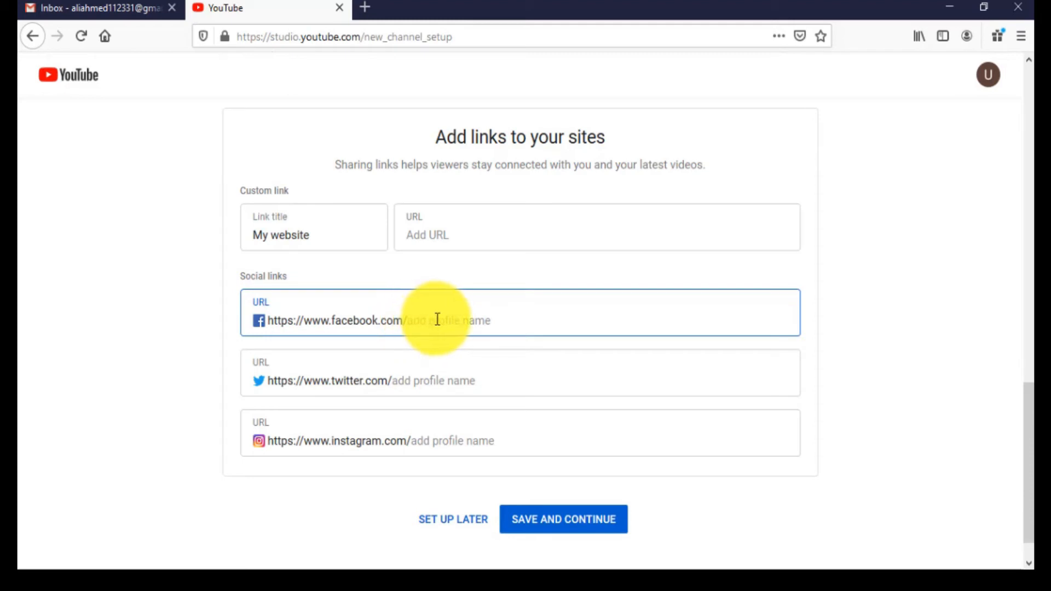
Save the channel setup with the site links left empty and open the channel's customization page.
click(558, 530)
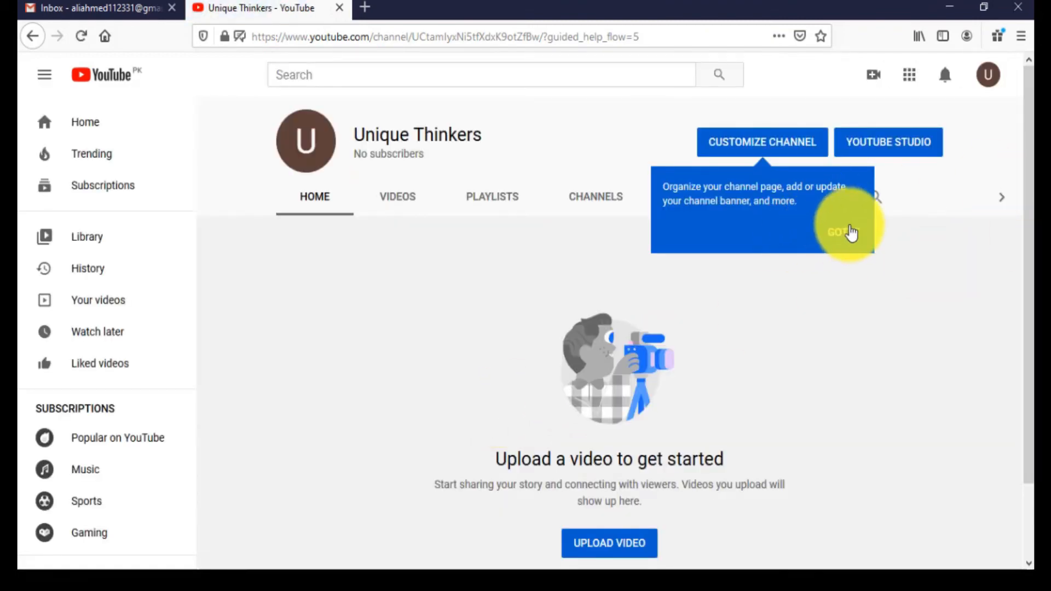
click(844, 232)
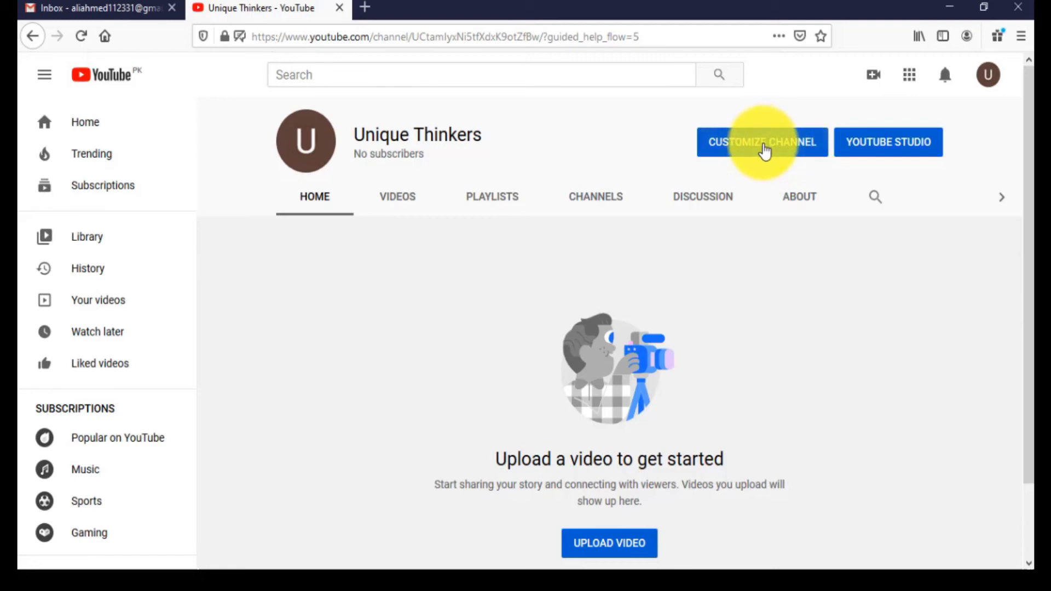
click(765, 151)
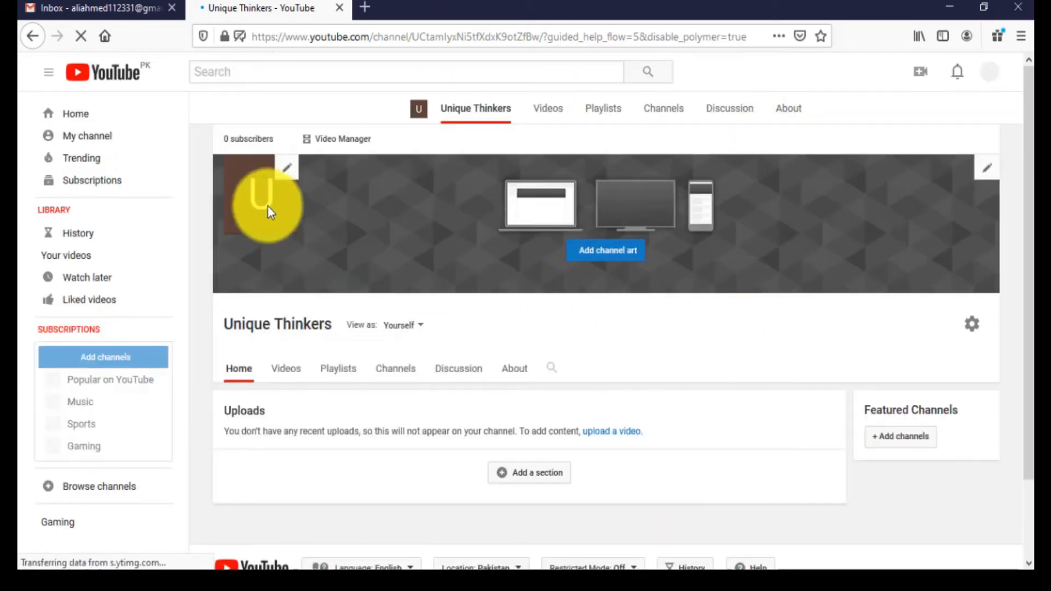
mouse_move(1031, 164)
mouse_down()
mouse_move(1031, 215)
mouse_move(1028, 164)
mouse_up()
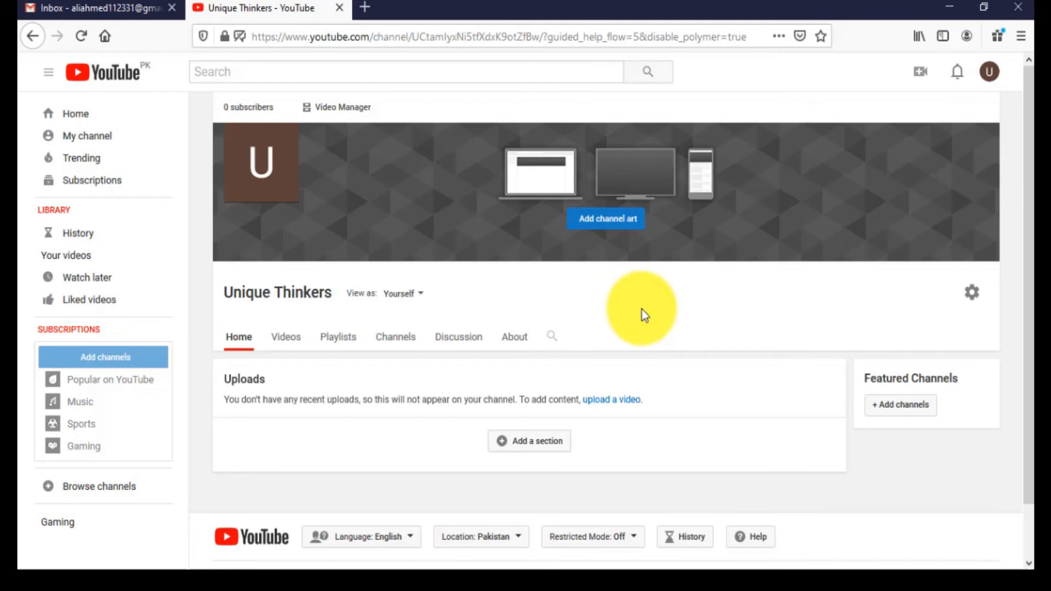
View the channel's Videos, Playlists and Discussion sections and return to the channel's main page.
click(283, 349)
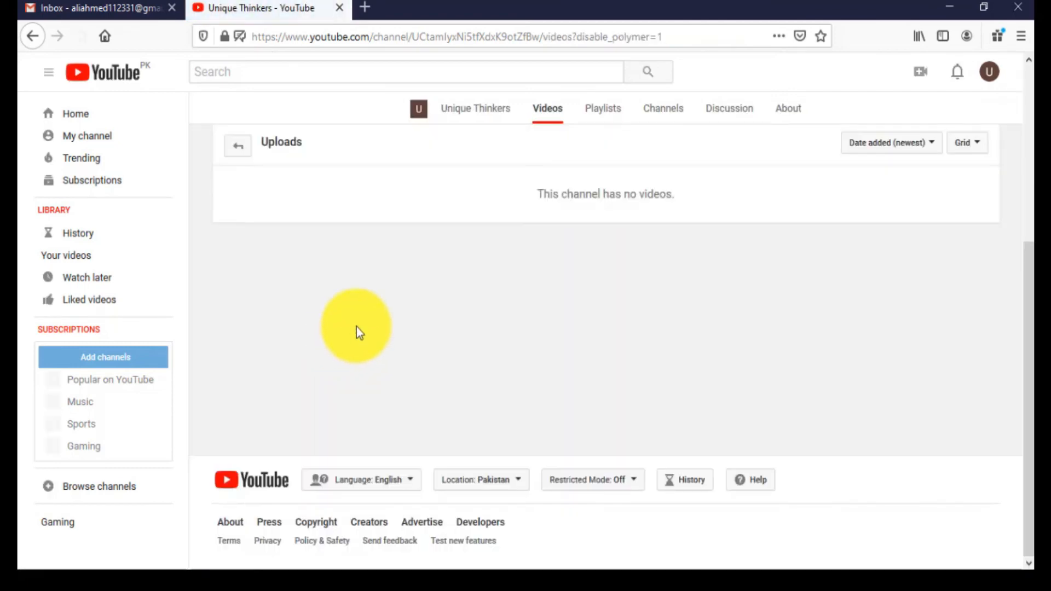
click(603, 114)
click(730, 116)
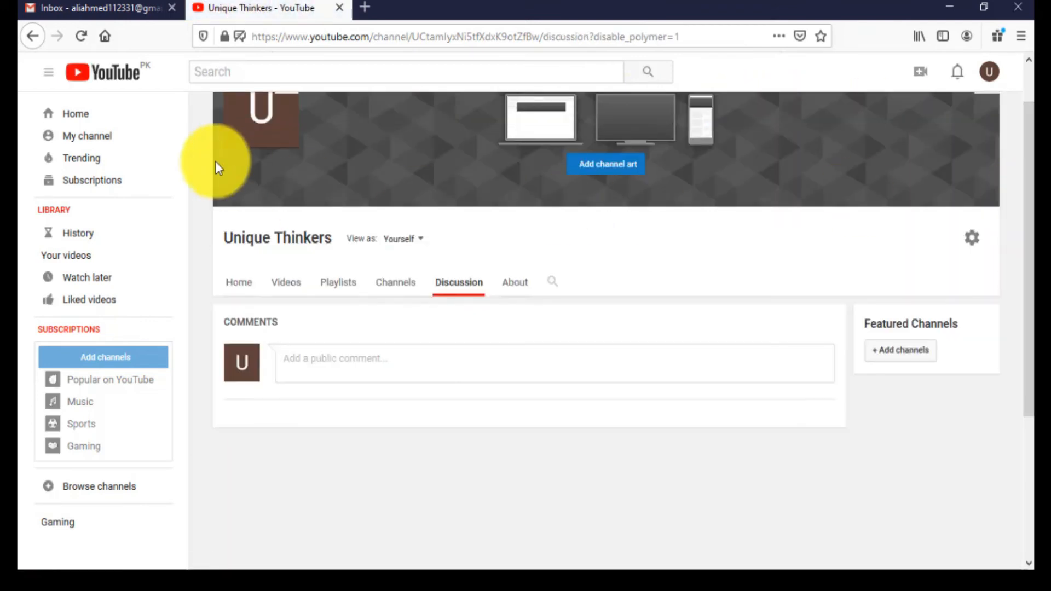
click(90, 137)
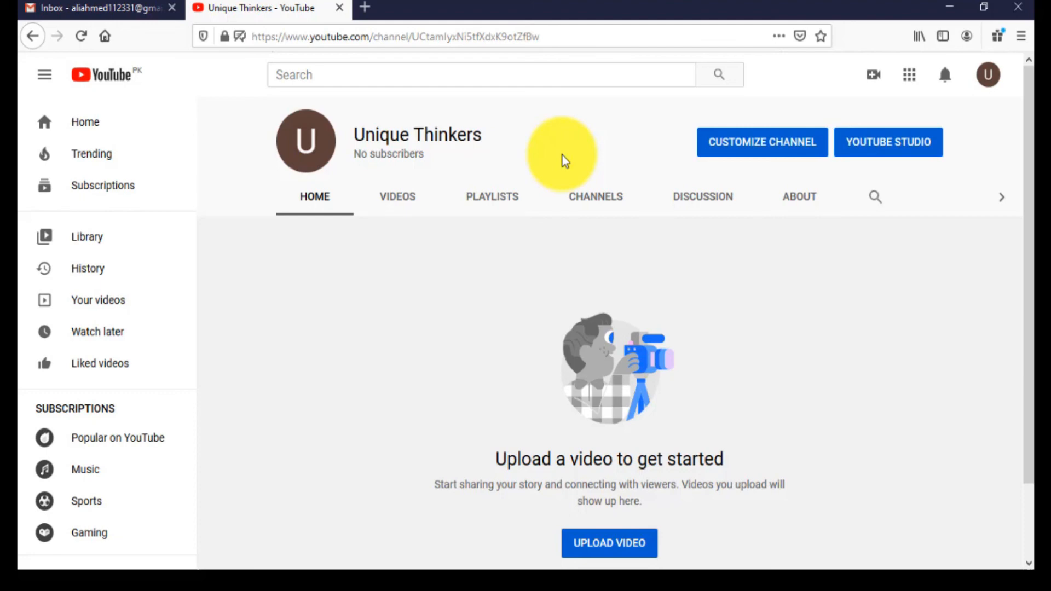
Search YouTube for "Techaza tech" and open the Techaza Tech channel from the results.
click(475, 74)
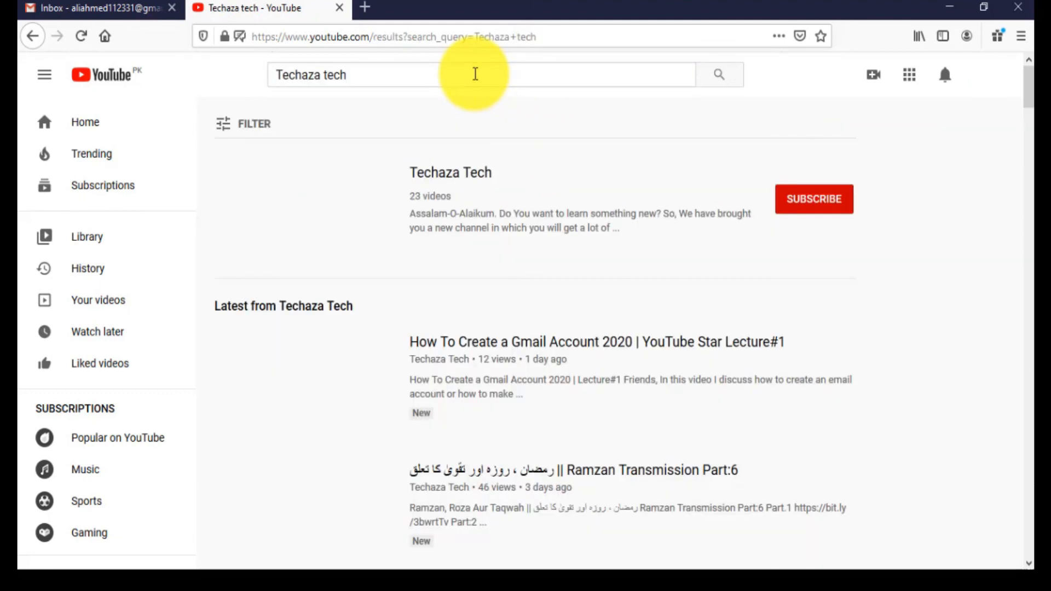
click(449, 175)
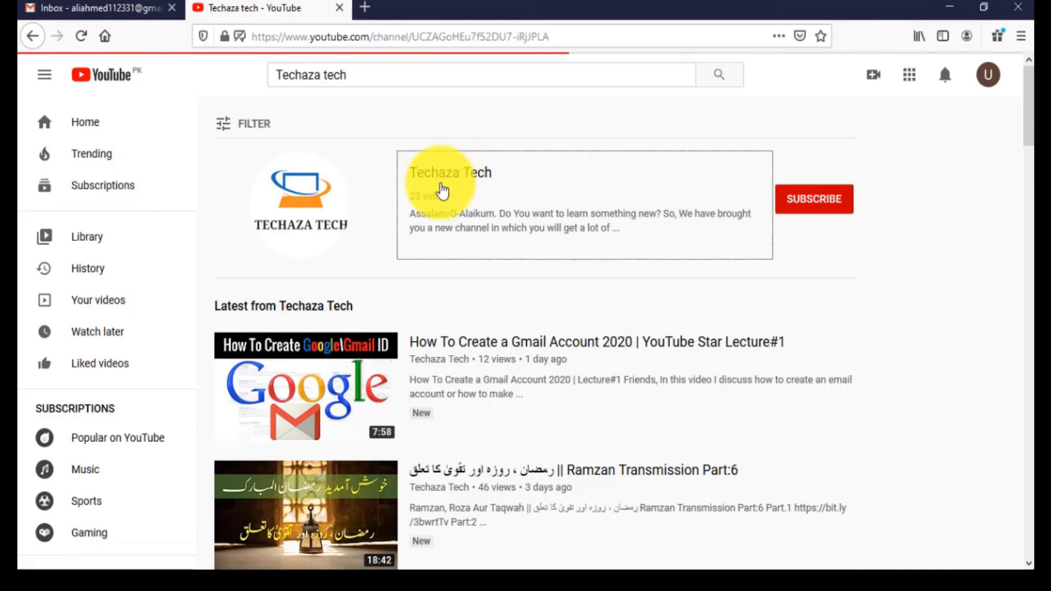